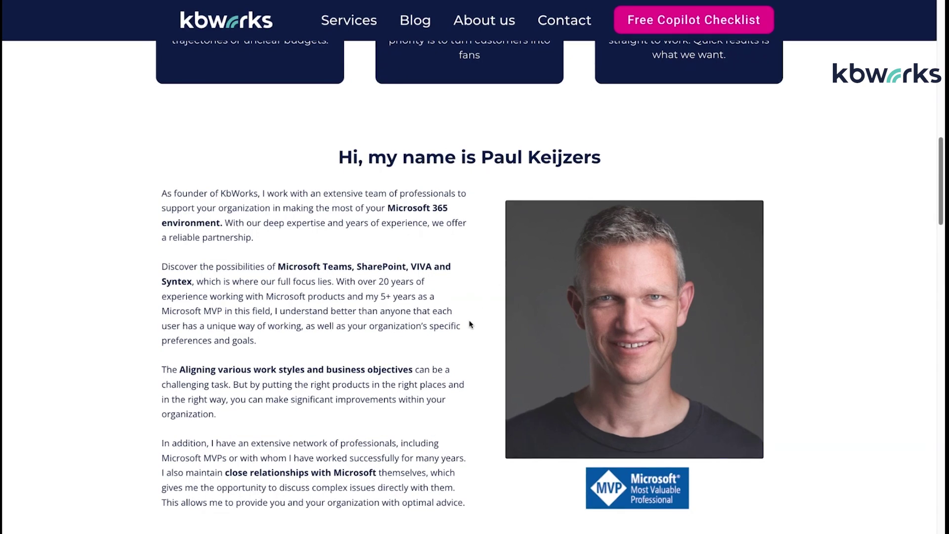
Scroll the KbWorks homepage past the founder introduction to the 'How can we help you?' section.
scroll(469, 324, "down", 1)
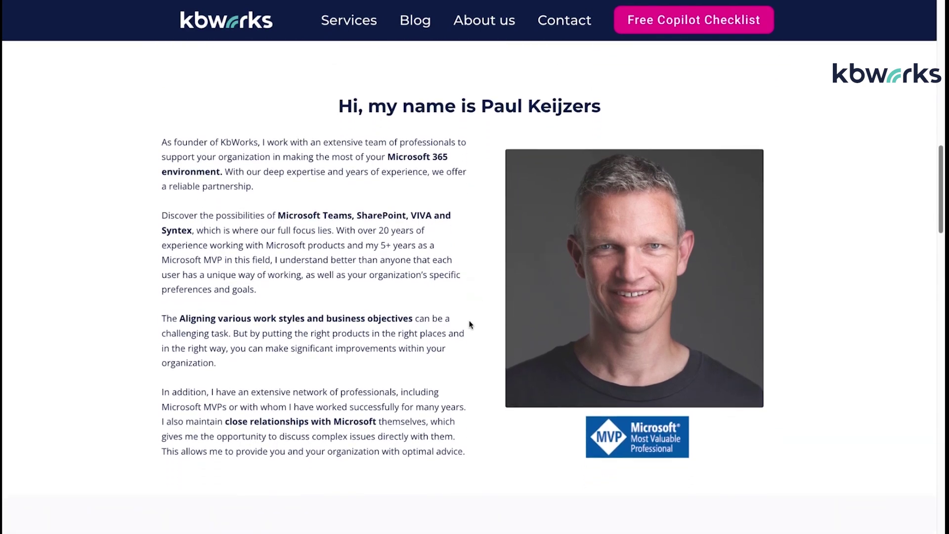
scroll(469, 325, "down", 7)
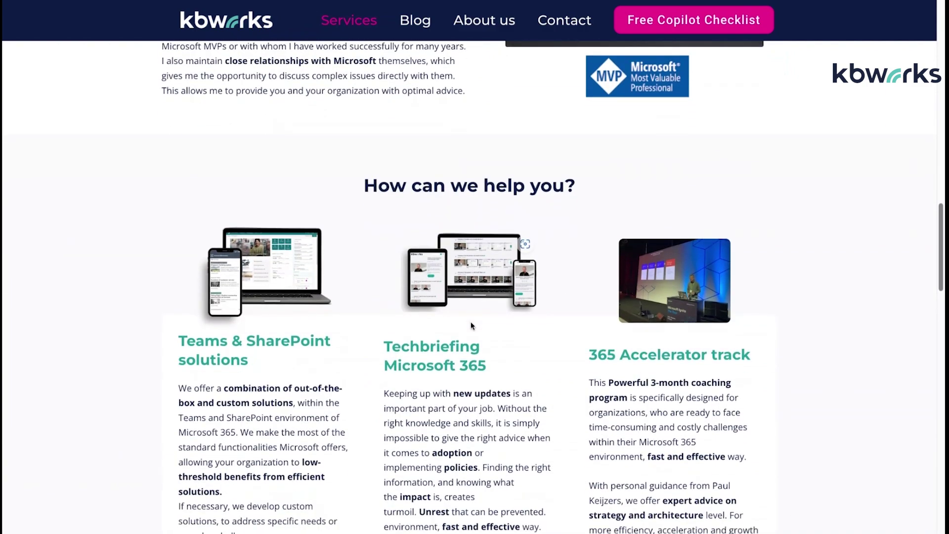
scroll(471, 325, "down", 2)
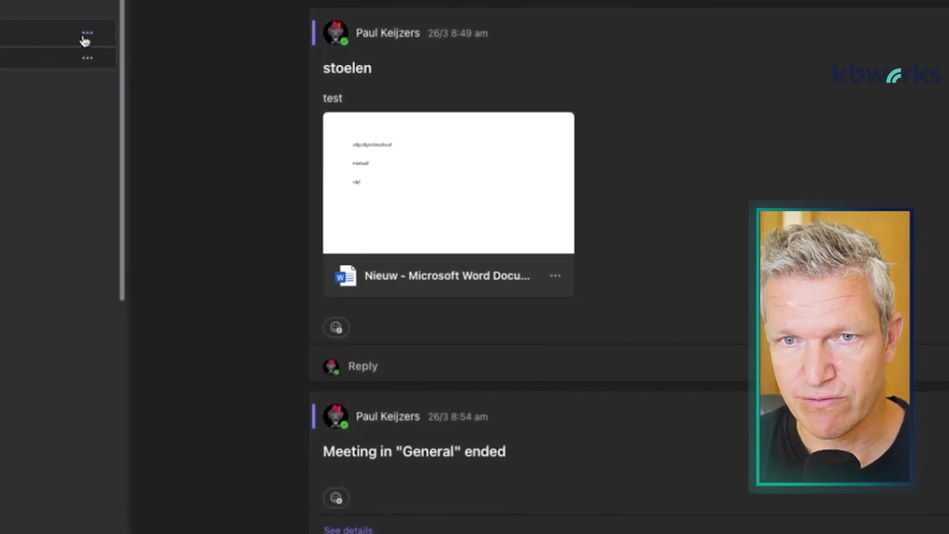
From the team's menu, add a new channel named 'test channel'.
left_click(92, 60)
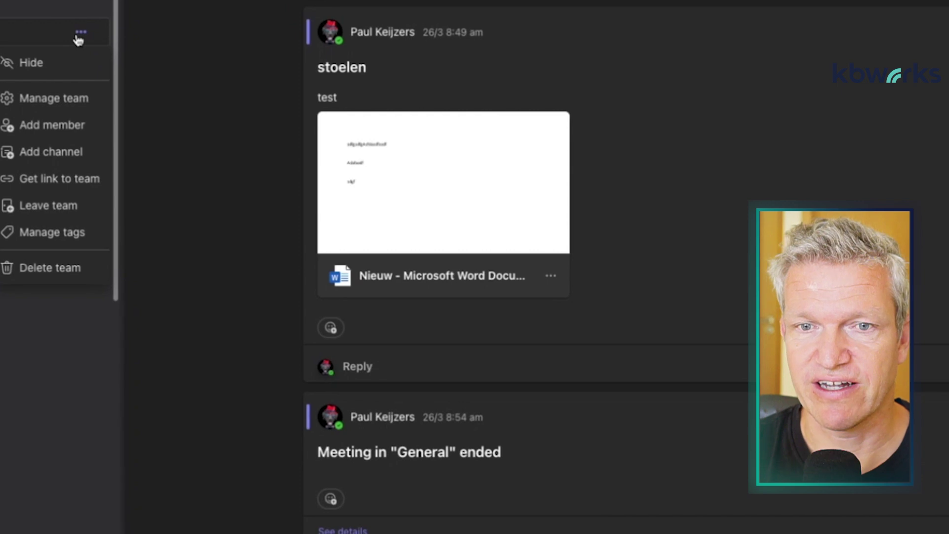
left_click(34, 152)
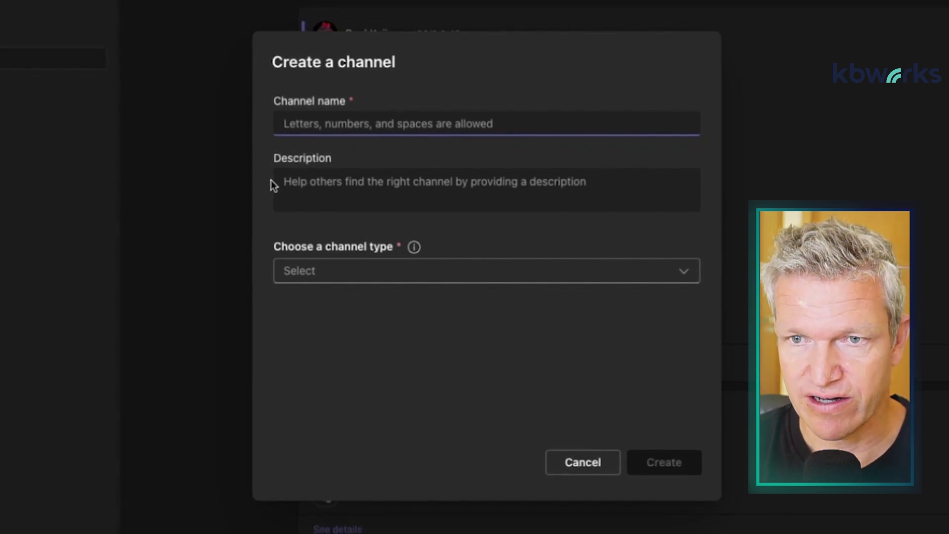
type("dd")
key("BackSpace")
key("BackSpace")
type("test ")
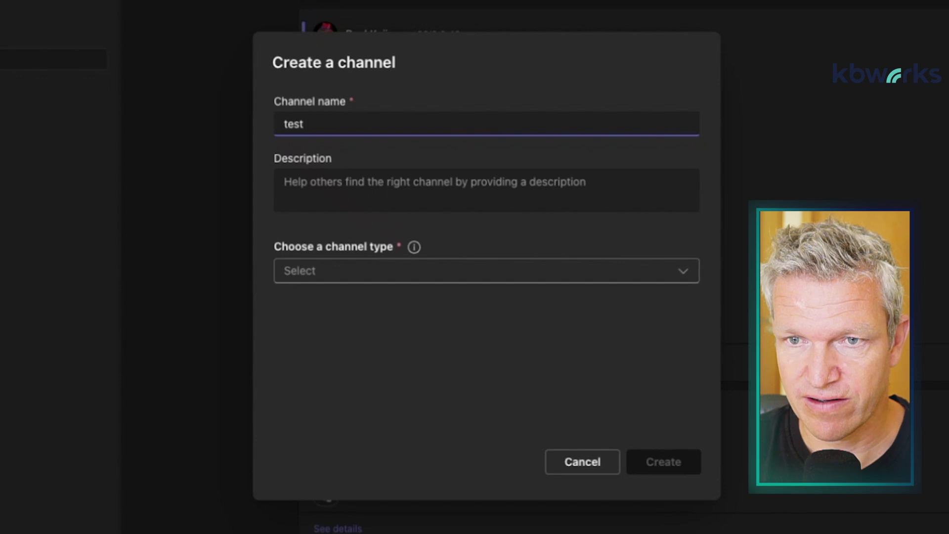
type("channel")
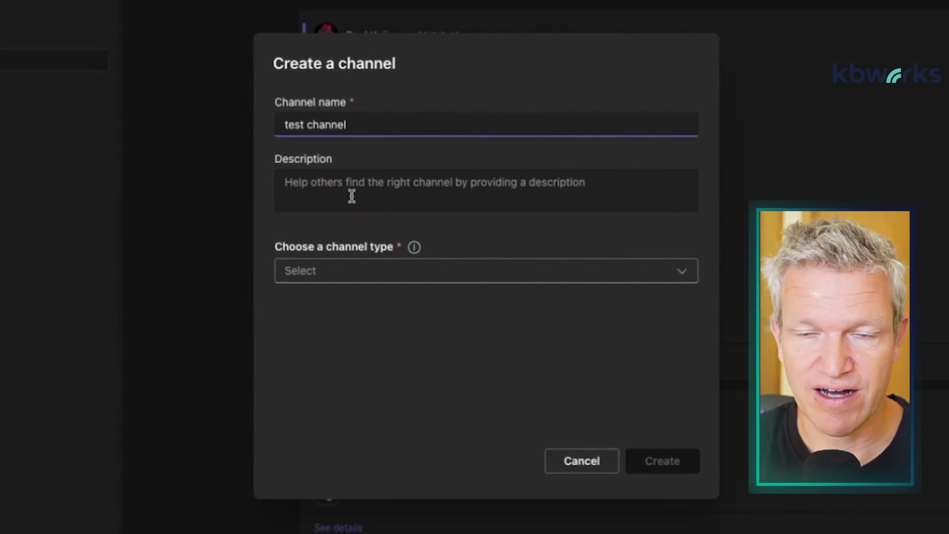
left_click(395, 273)
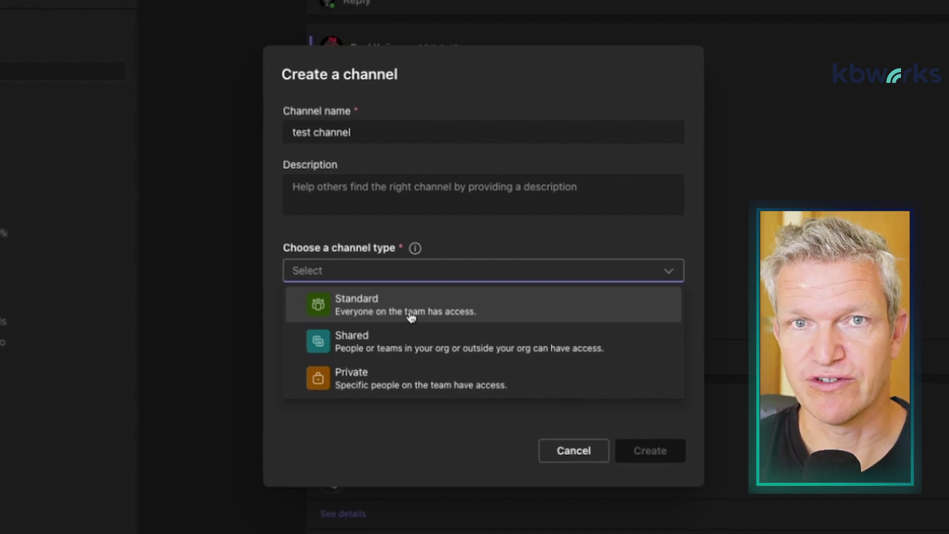
Set the channel type to Shared, keeping it shared with everyone on the team.
left_click(408, 344)
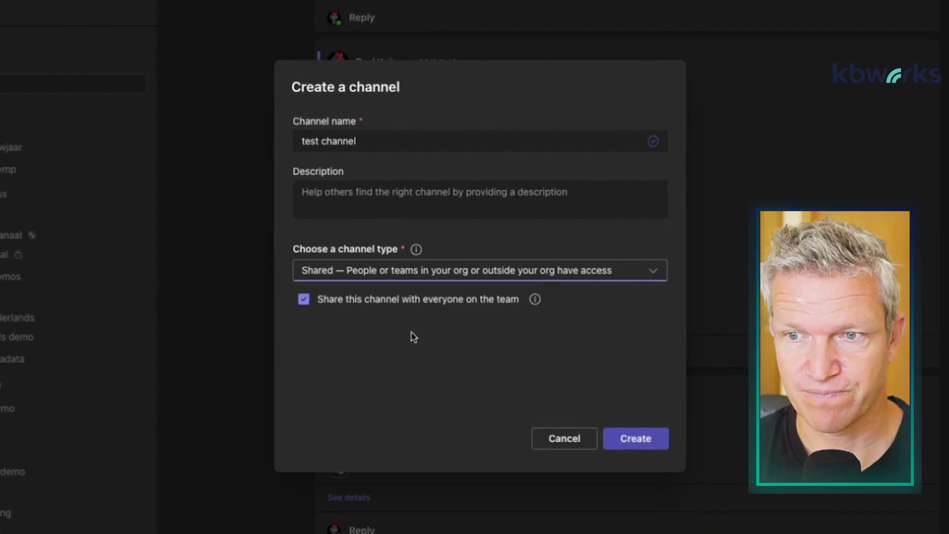
Change test channel's type to Private for specific people only.
left_click(489, 276)
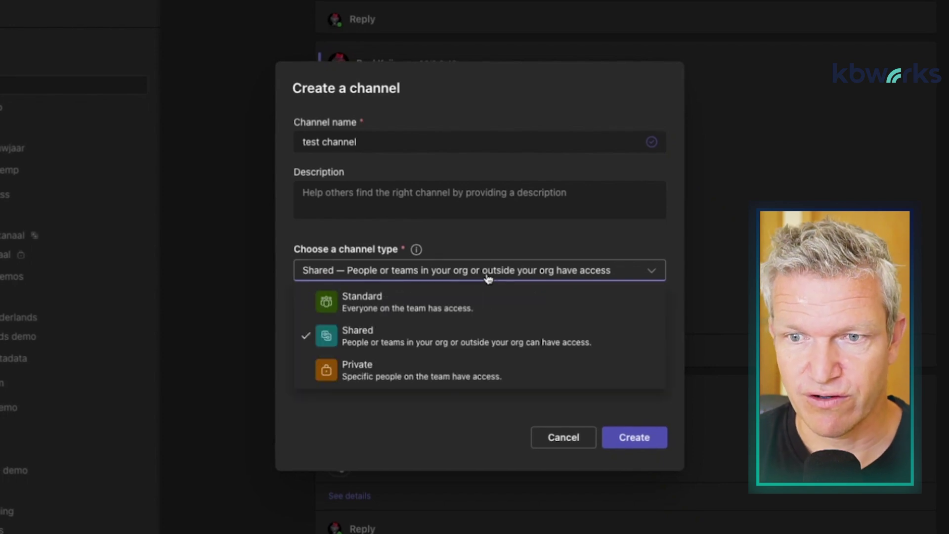
left_click(401, 377)
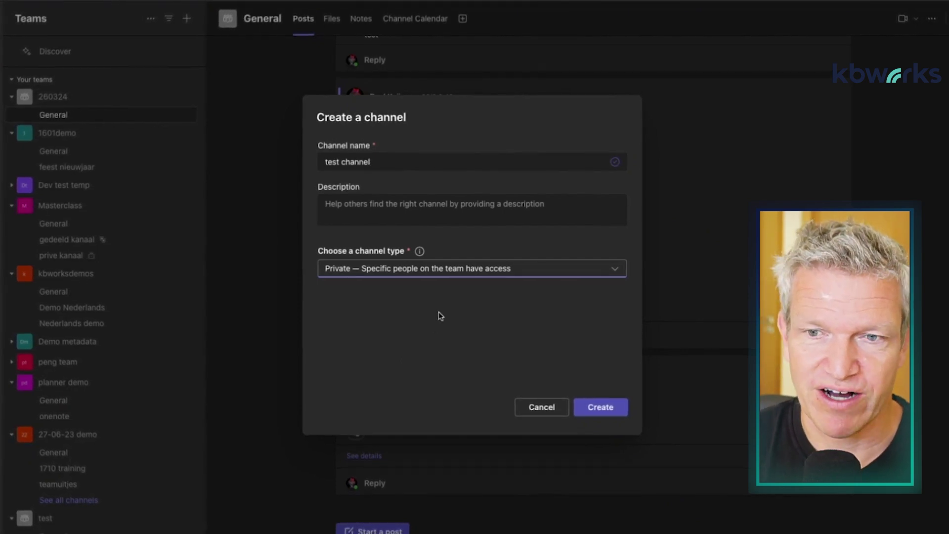
Set test channel's type back to Shared and create the channel.
left_click(445, 269)
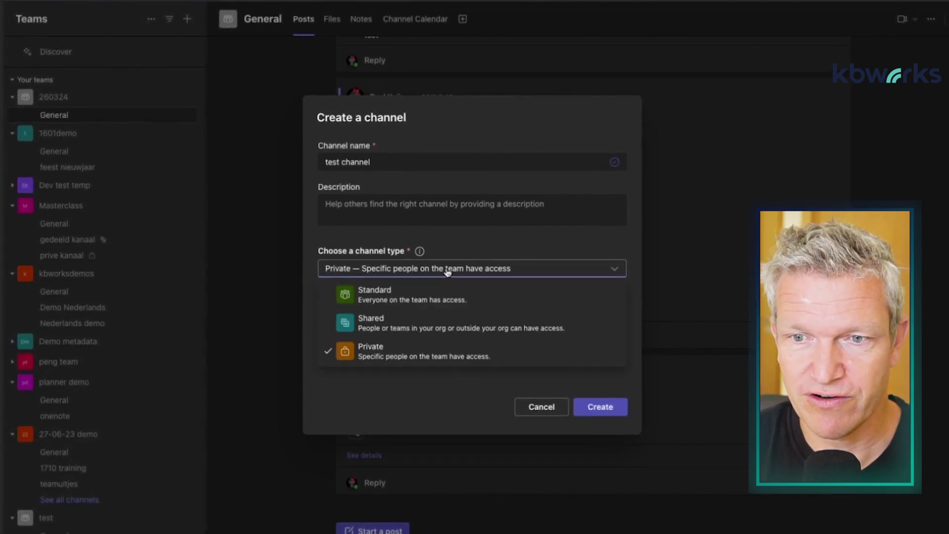
left_click(425, 319)
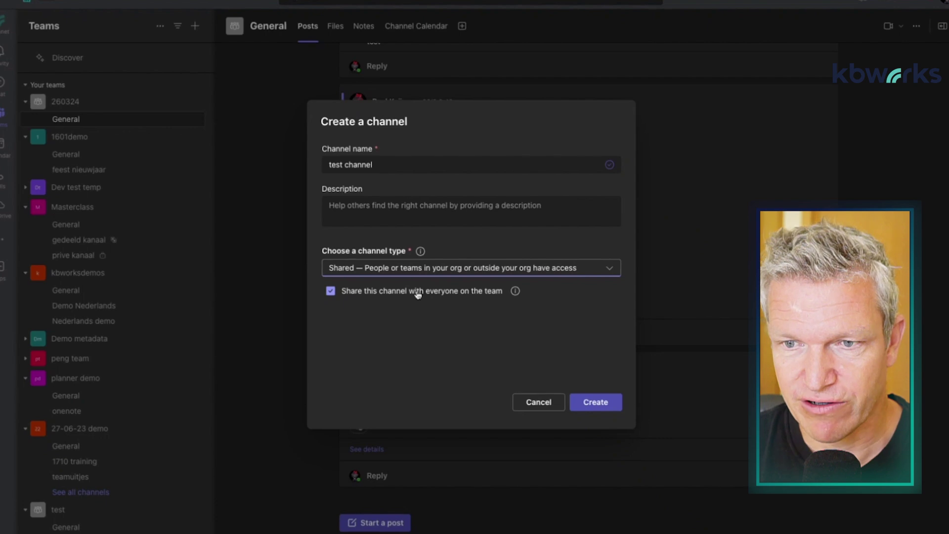
left_click(600, 410)
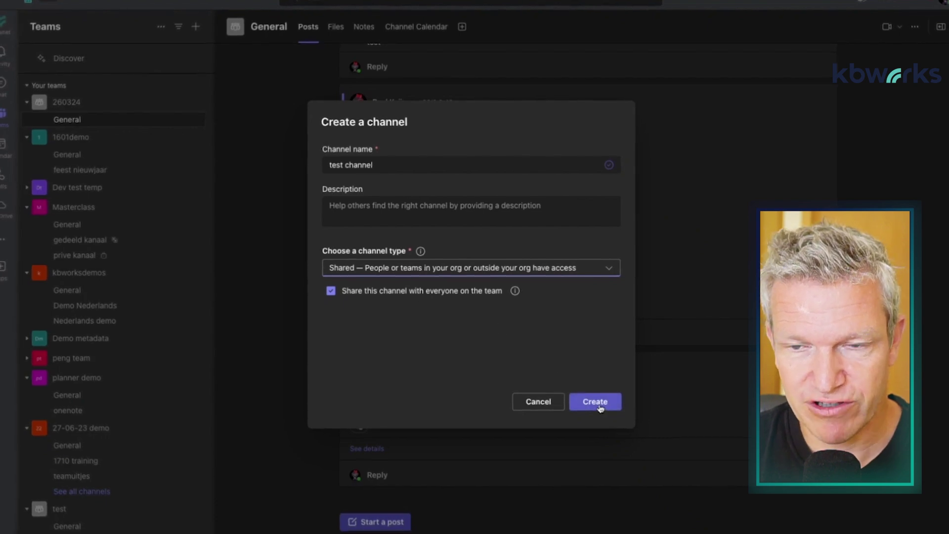
left_click(596, 402)
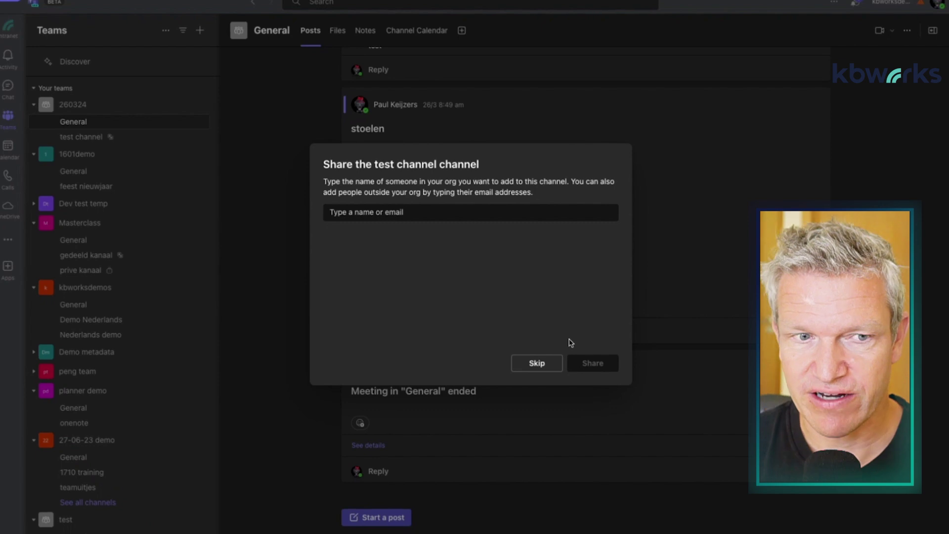
Add the colleague found by name to test channel with the Member role and share it.
left_click(402, 214)
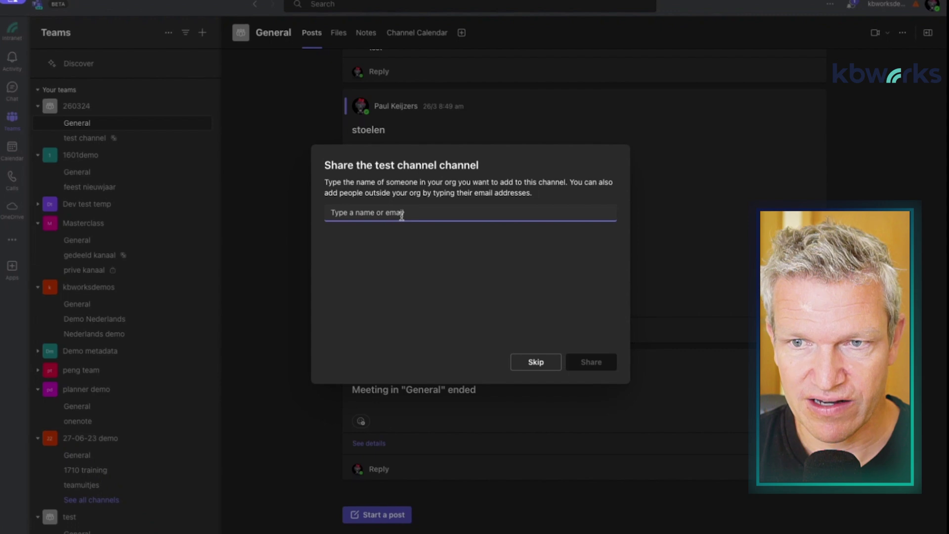
type("debbt")
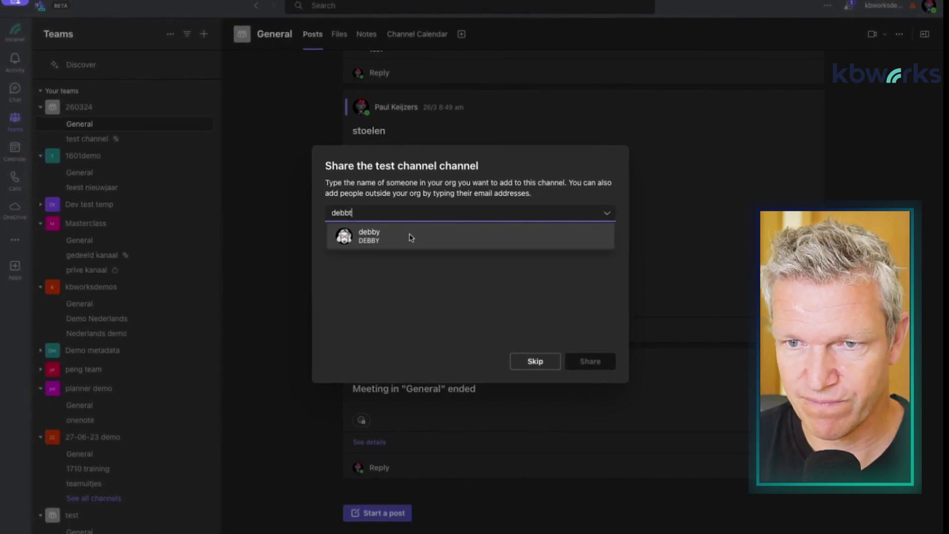
left_click(410, 238)
left_click(557, 239)
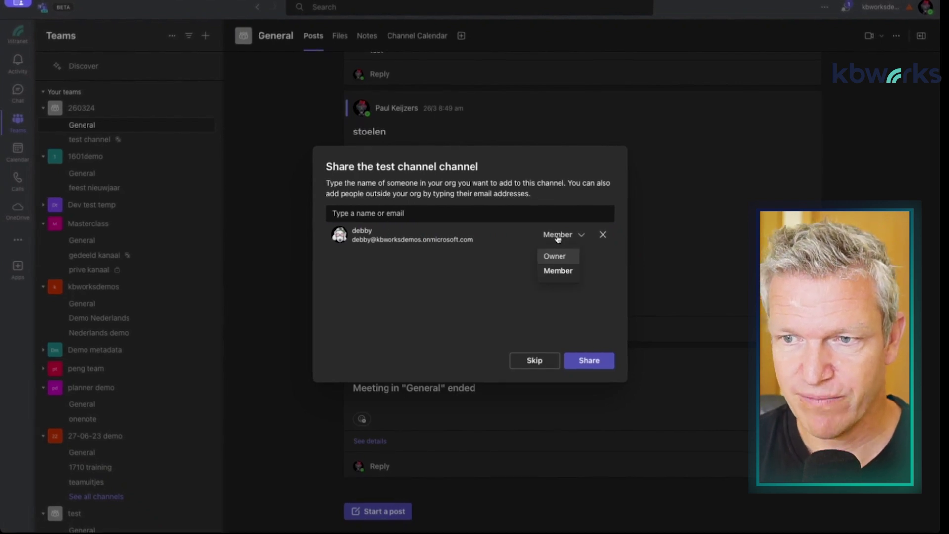
left_click(595, 264)
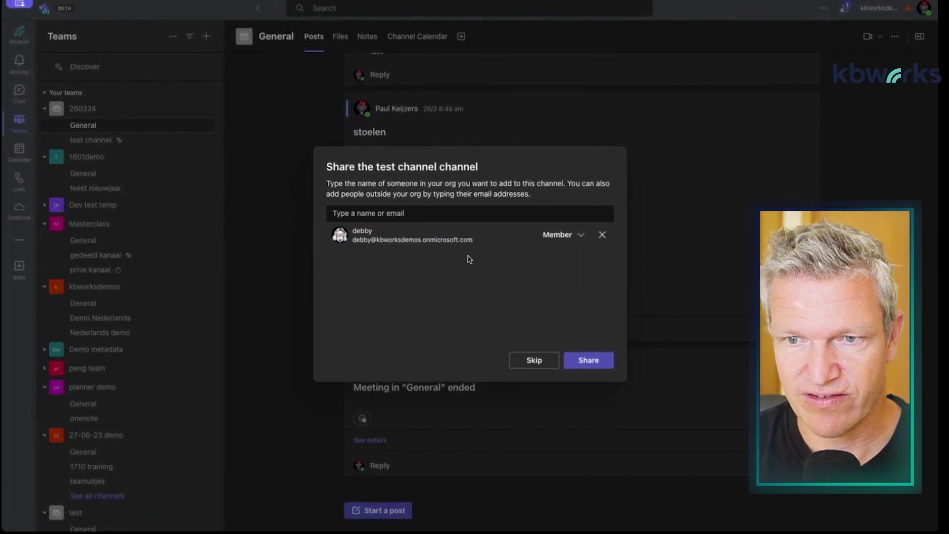
left_click(604, 365)
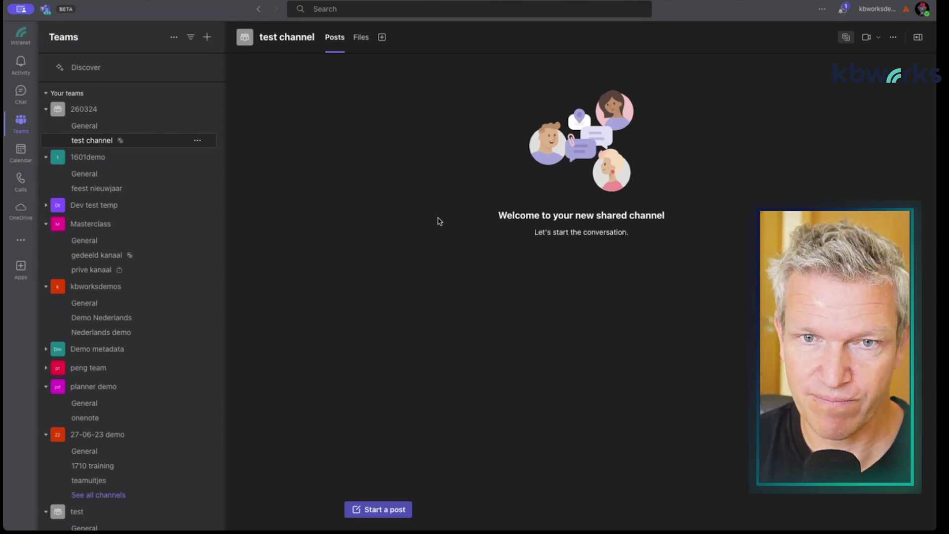
Open Manage channel from test channel's sidebar options menu.
left_click(197, 141)
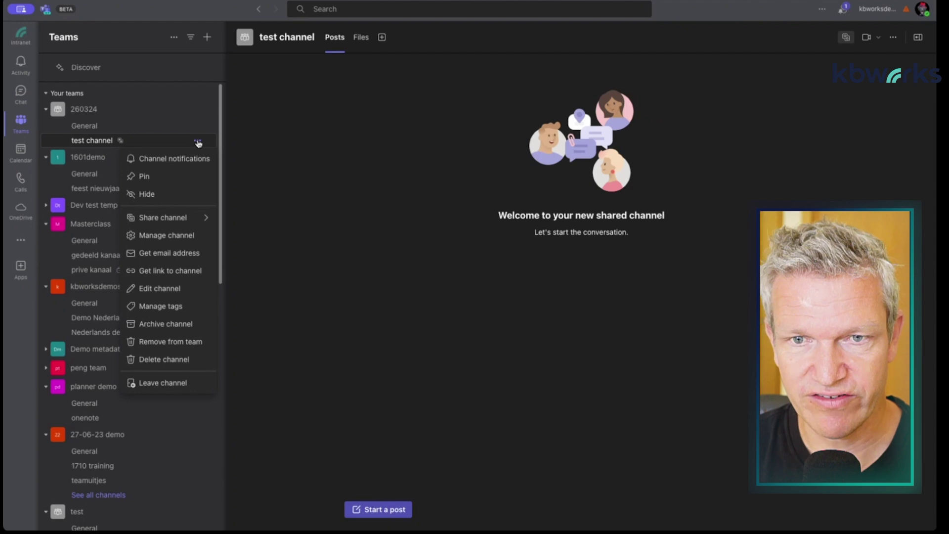
left_click(172, 242)
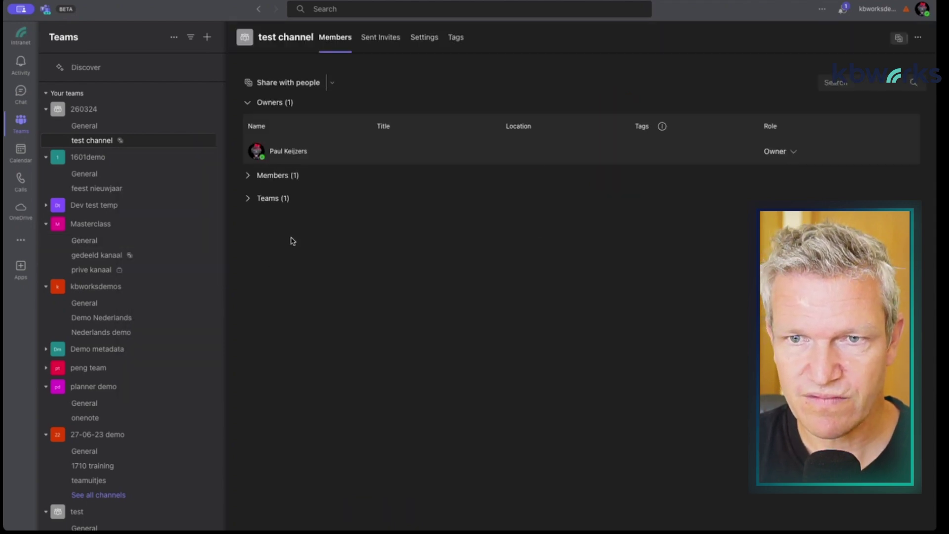
left_click(249, 176)
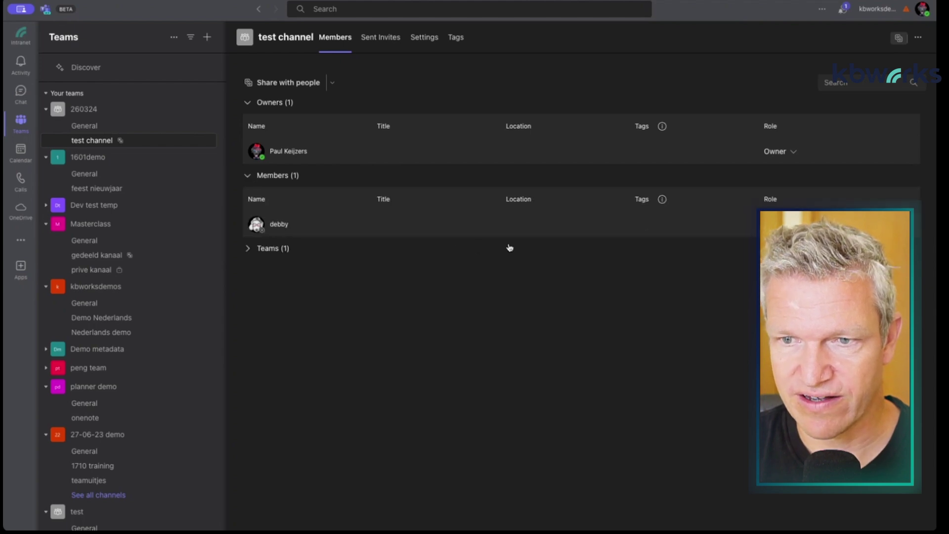
left_click(248, 250)
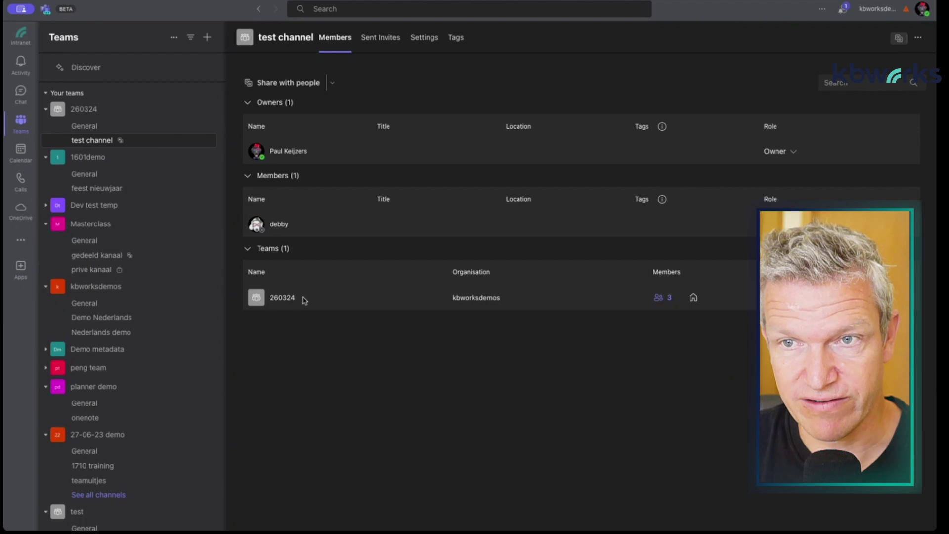
left_click(393, 43)
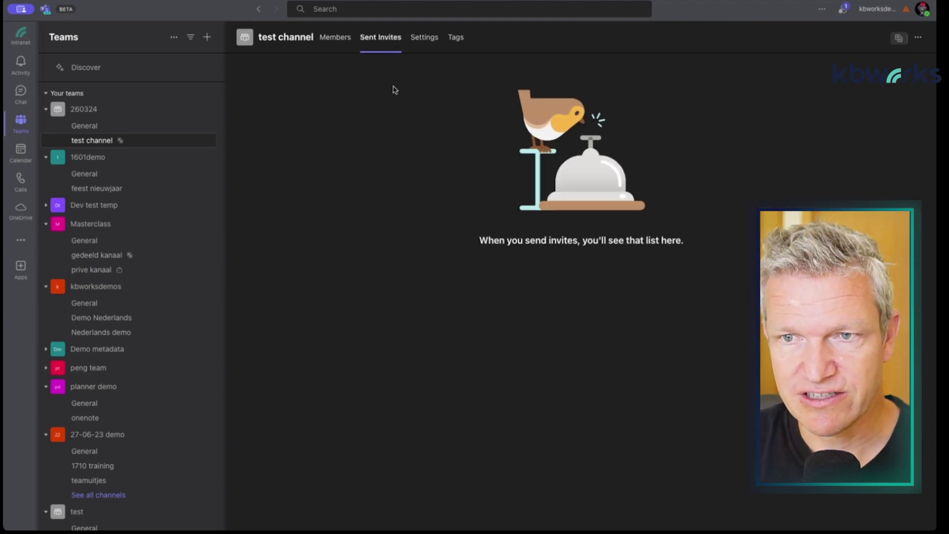
left_click(333, 41)
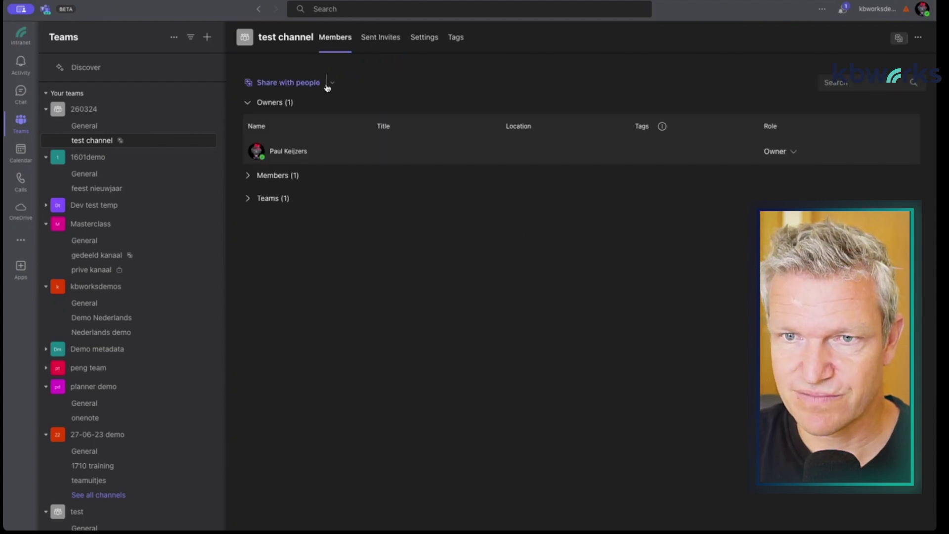
Choose 'Share with a team' from the Share with people options.
left_click(332, 84)
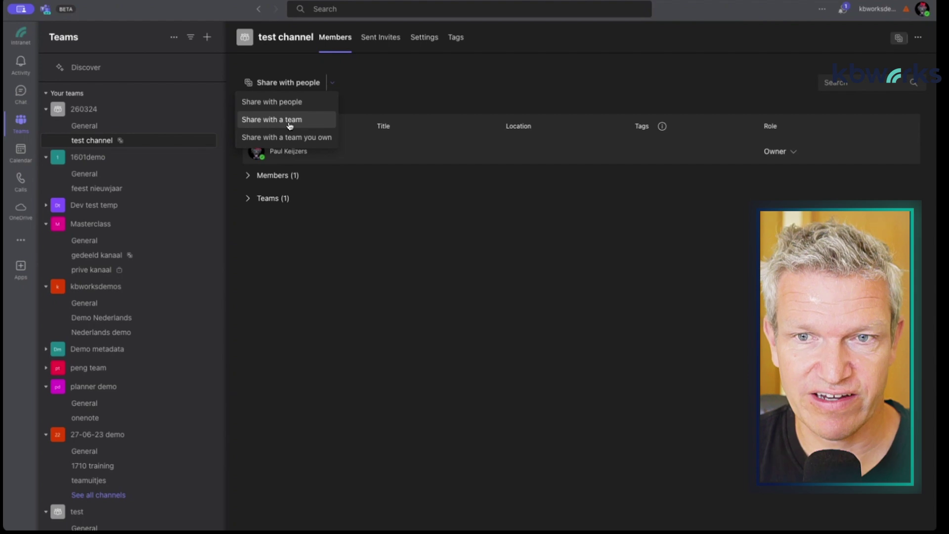
left_click(290, 125)
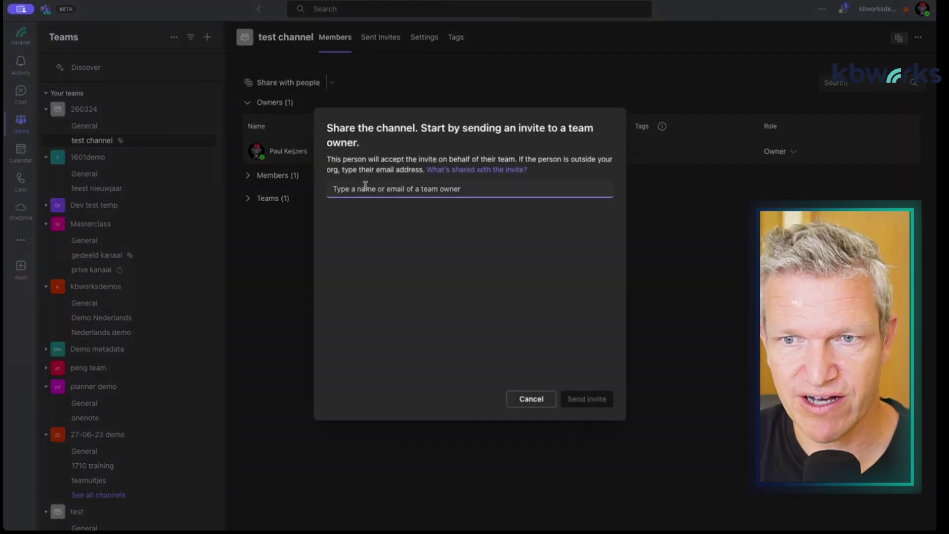